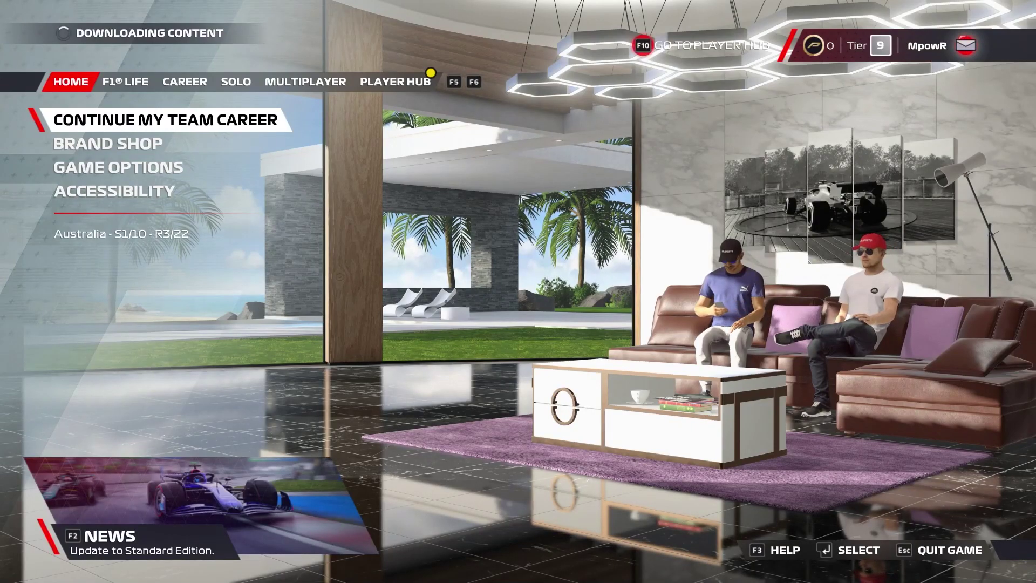
click(108, 143)
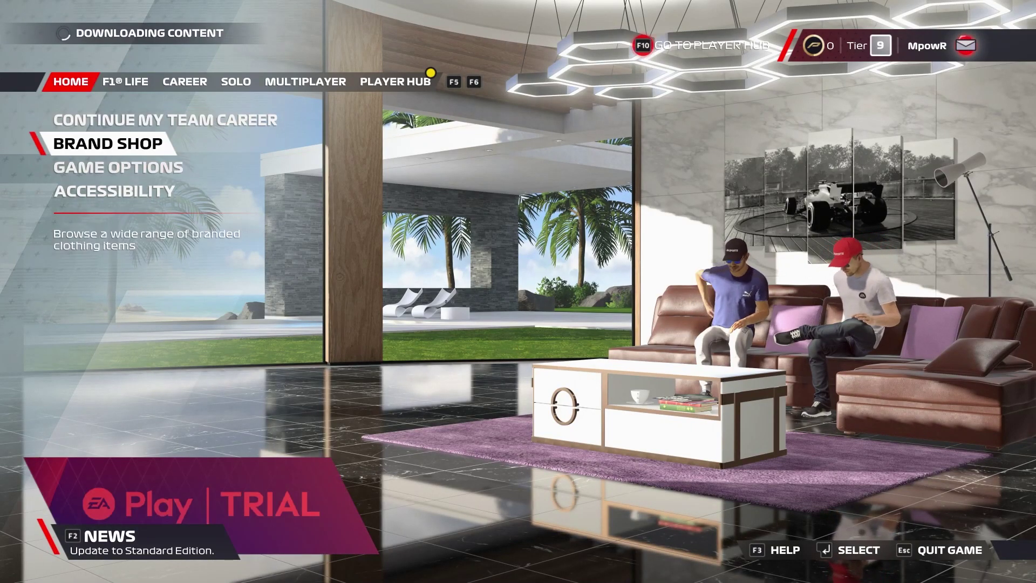
key(Up)
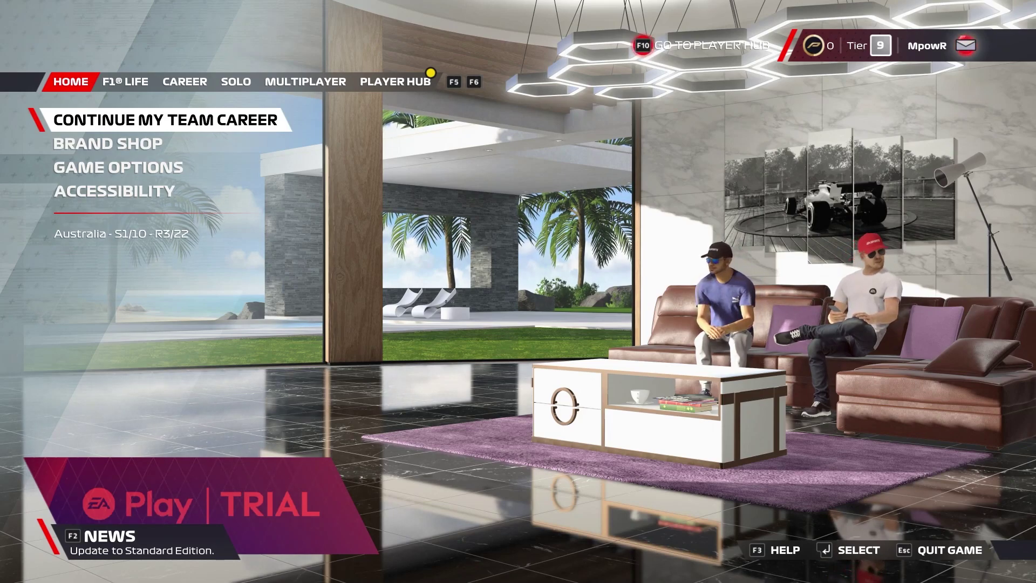
key(Down)
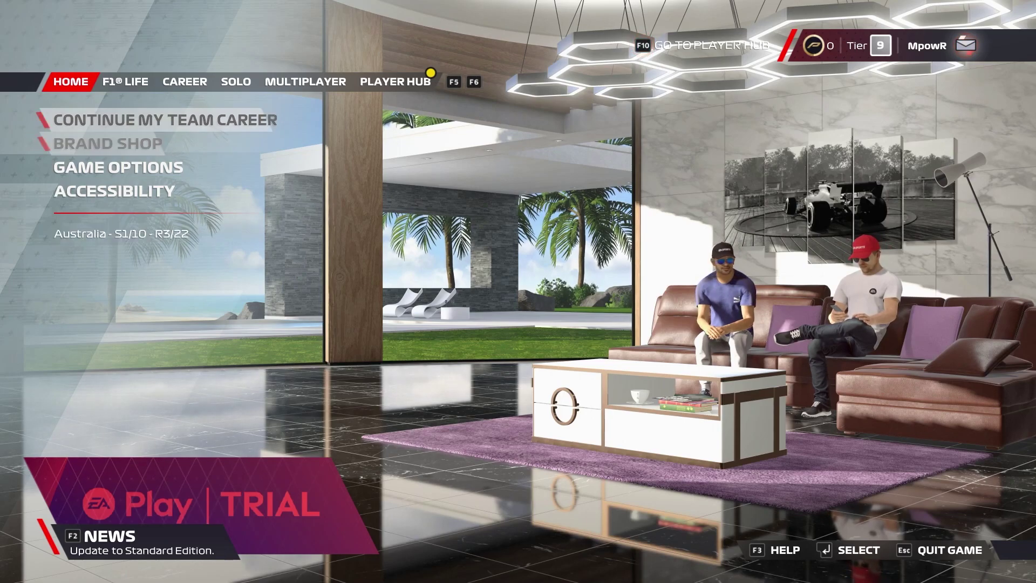
key(Up)
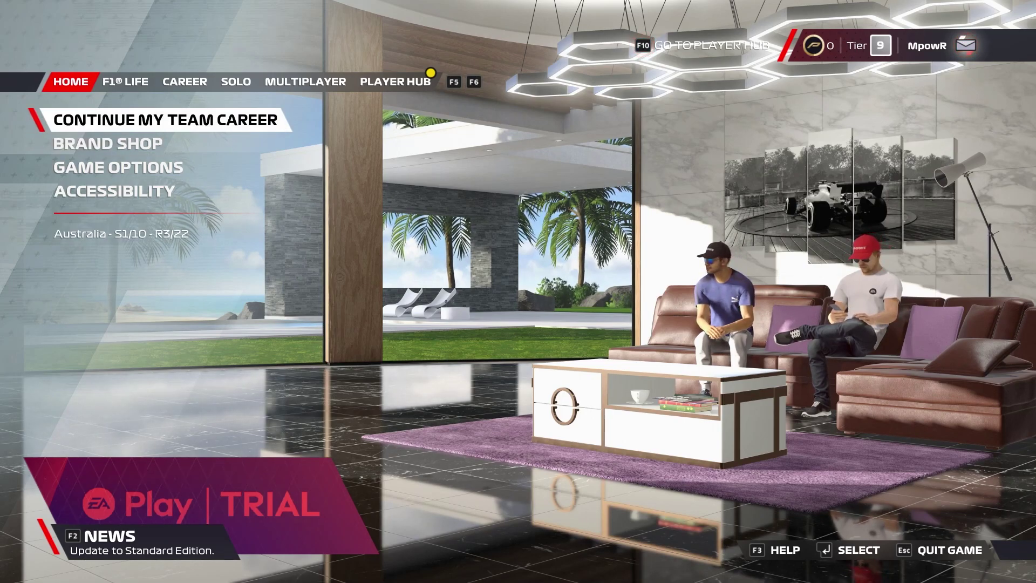
key(Down)
key(Up)
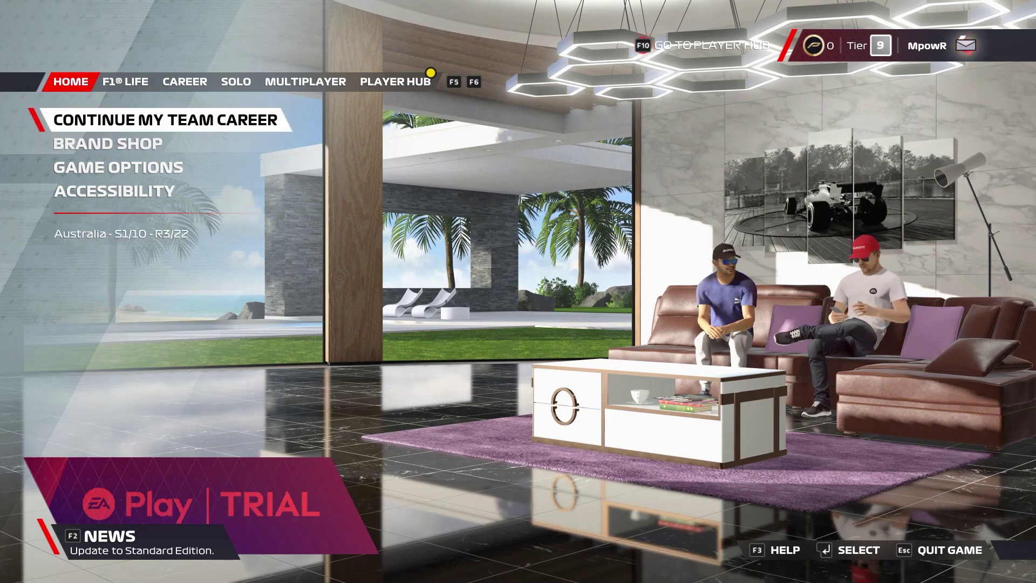
Step: Open the Controls, Vibration & Force Feedback settings from the game options
key(Down)
key(Down)
key(Return)
key(Return)
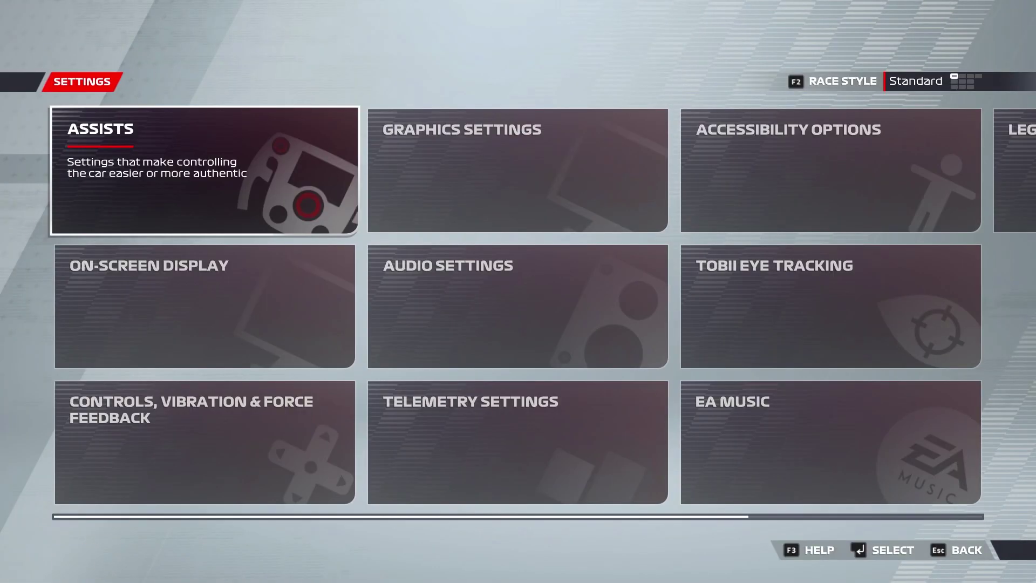
key(Down)
key(Down)
key(Return)
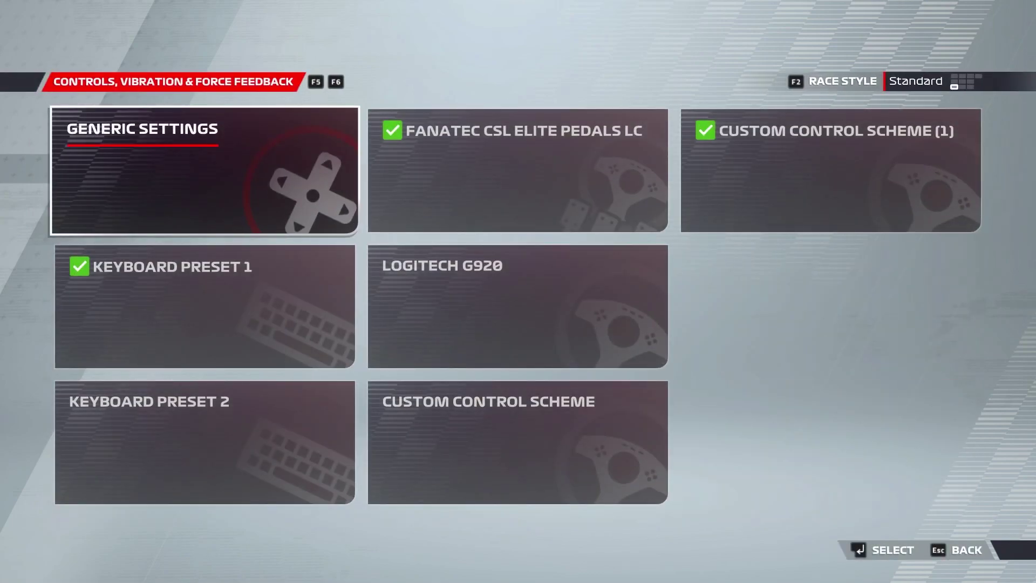
Step: Open Custom Control Scheme (1) for editing and go to its calibration settings
key(Escape)
key(Return)
key(Right)
key(Right)
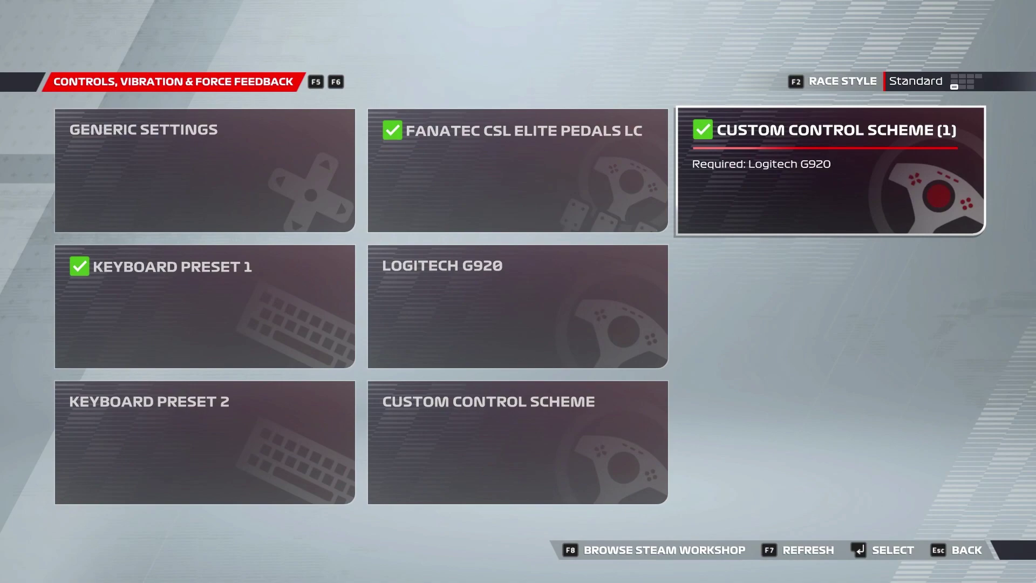
key(Return)
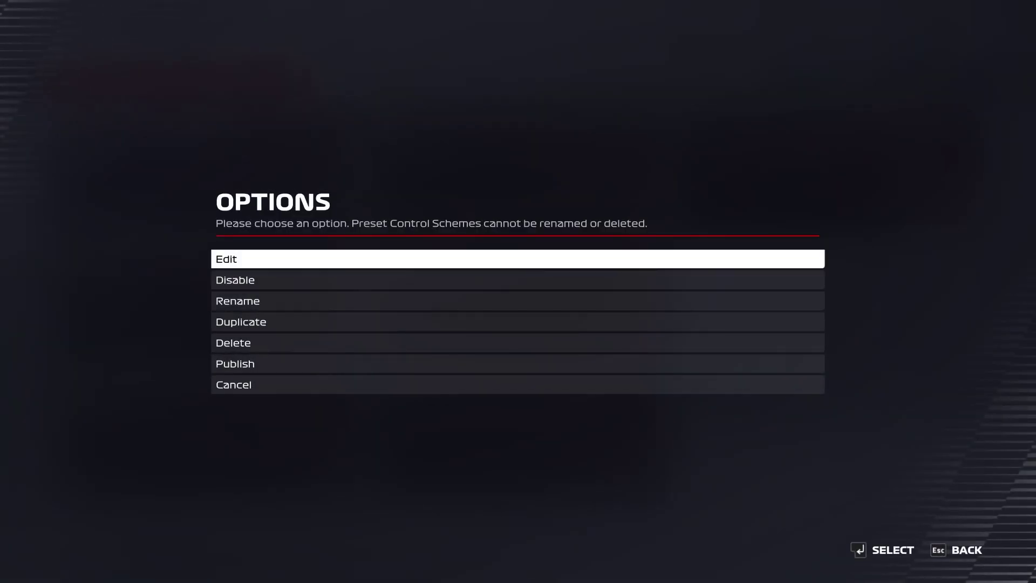
key(Return)
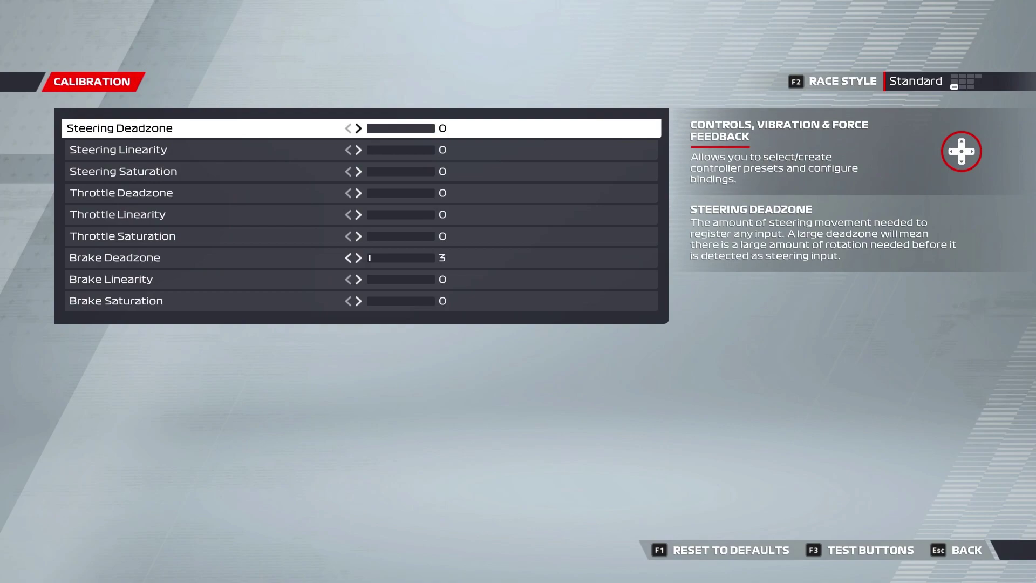
Step: Review the deadzone, linearity and saturation calibration settings for steering, throttle and brake
key(Down)
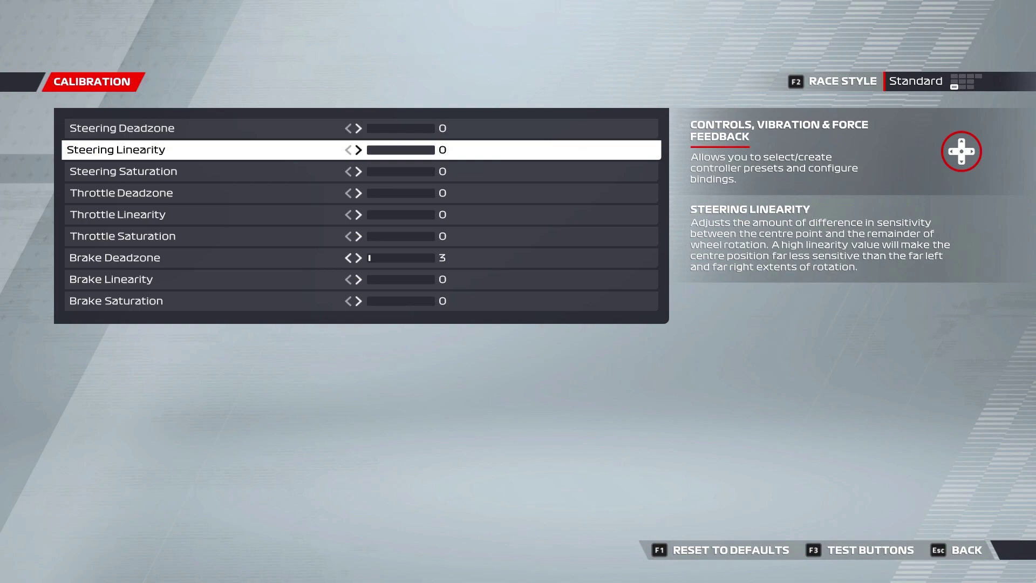
key(Down)
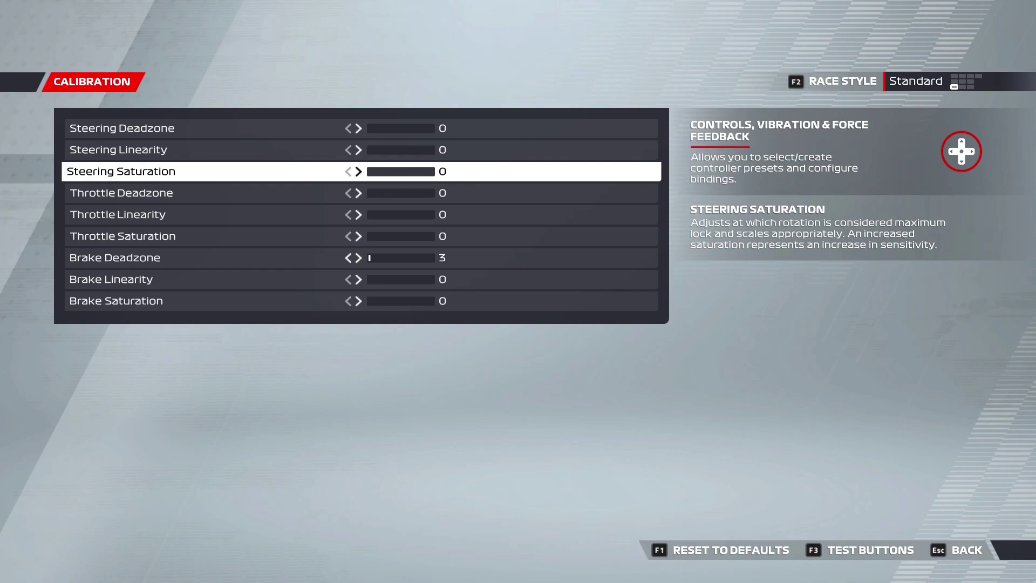
key(Down)
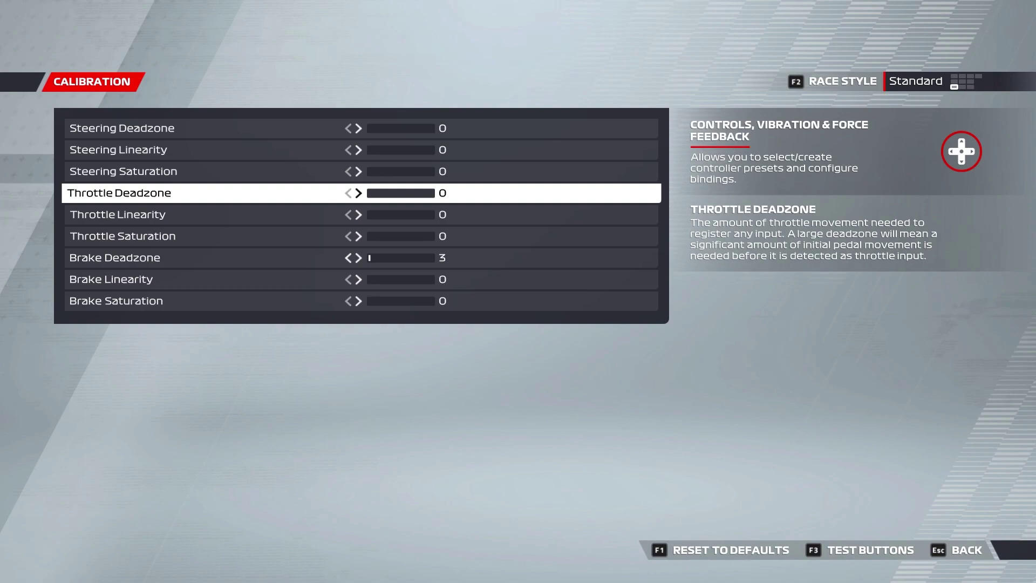
key(Down)
key(Down)
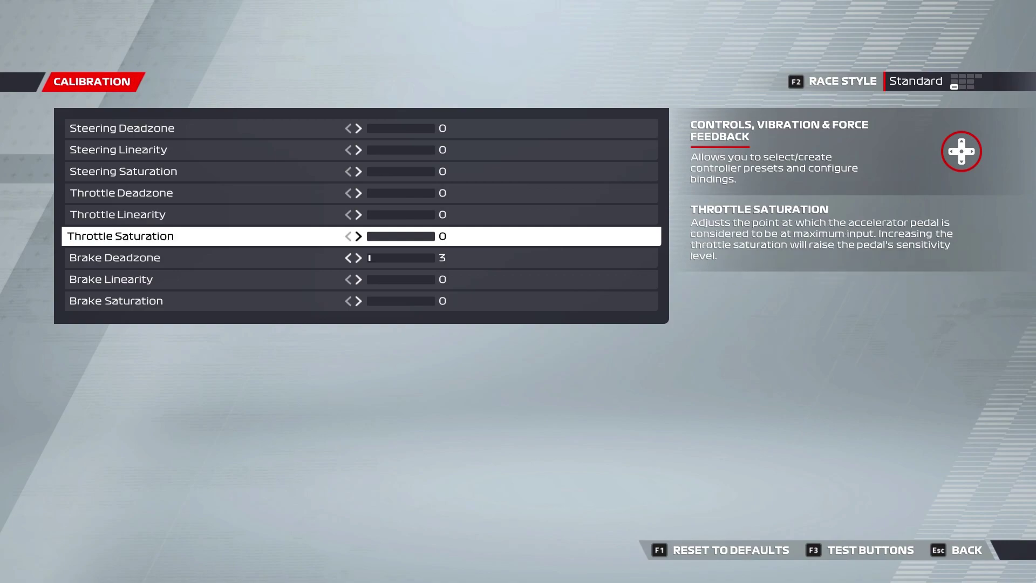
key(Down)
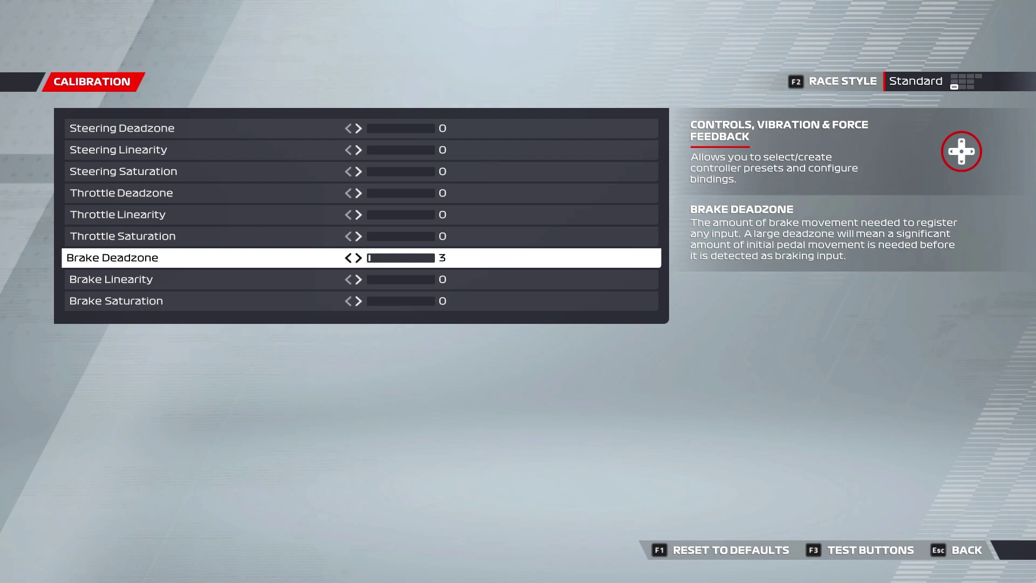
key(Down)
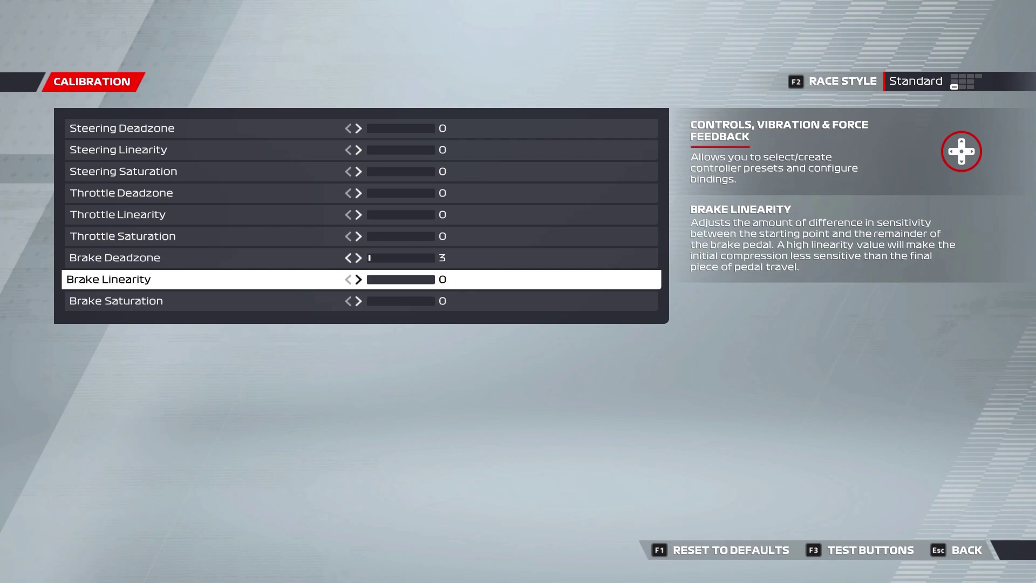
key(Down)
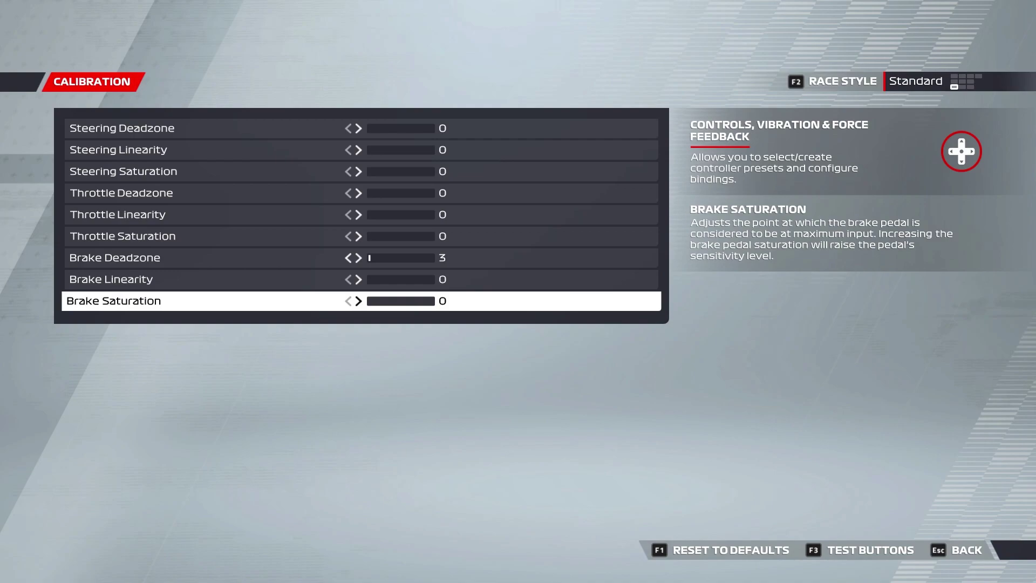
Step: Examine the scheme's Vibration & Force Feedback settings, from feedback strength and track effects through wheel damper and understeer enhance to maximum wheel rotation
key(Up)
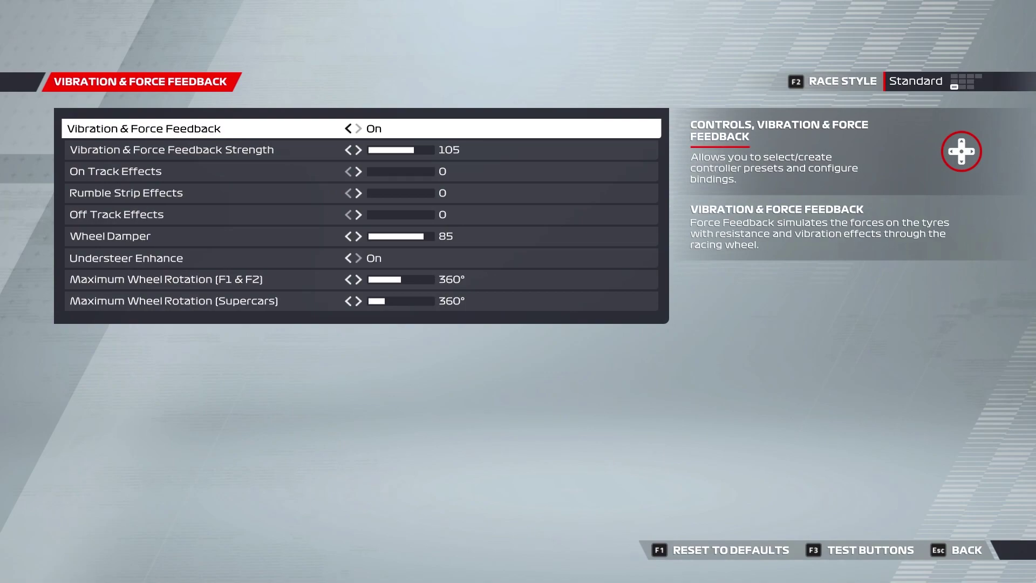
key(Down)
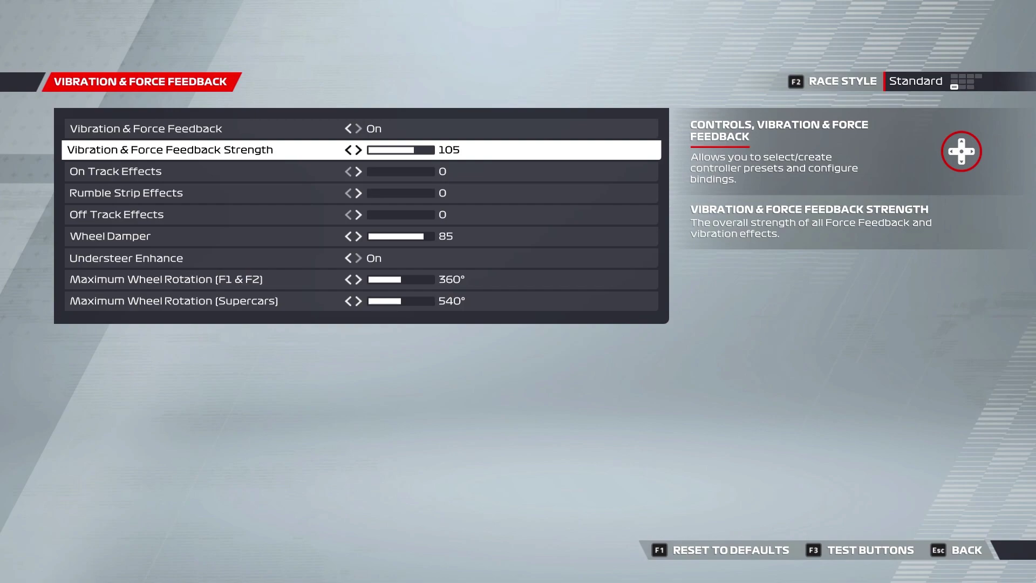
key(Down)
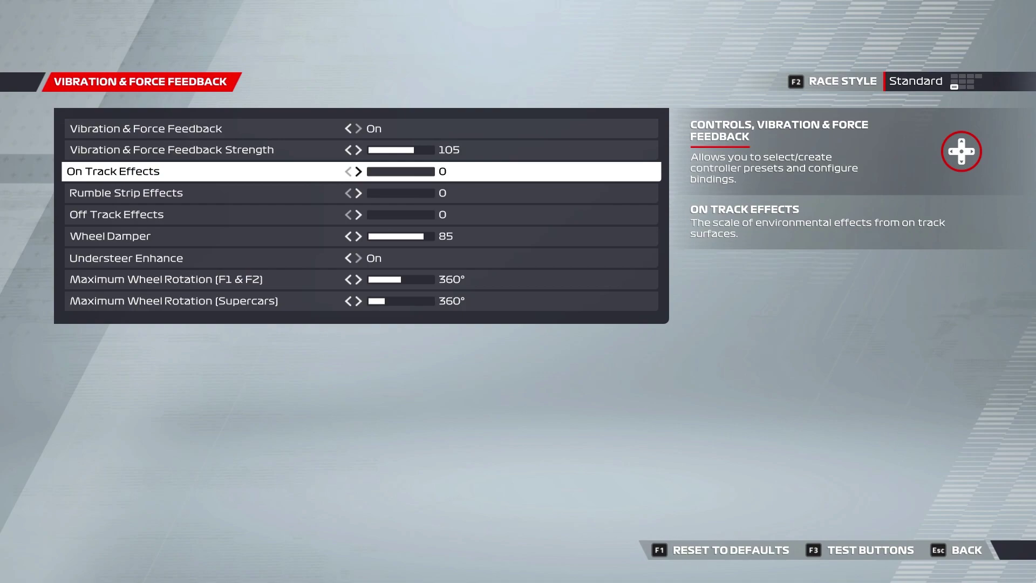
key(Down)
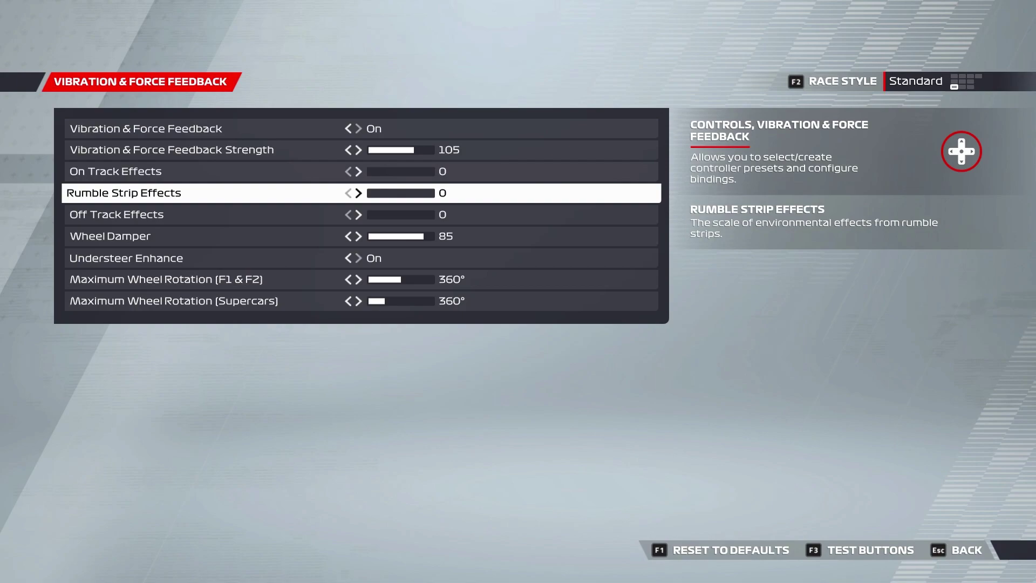
key(Down)
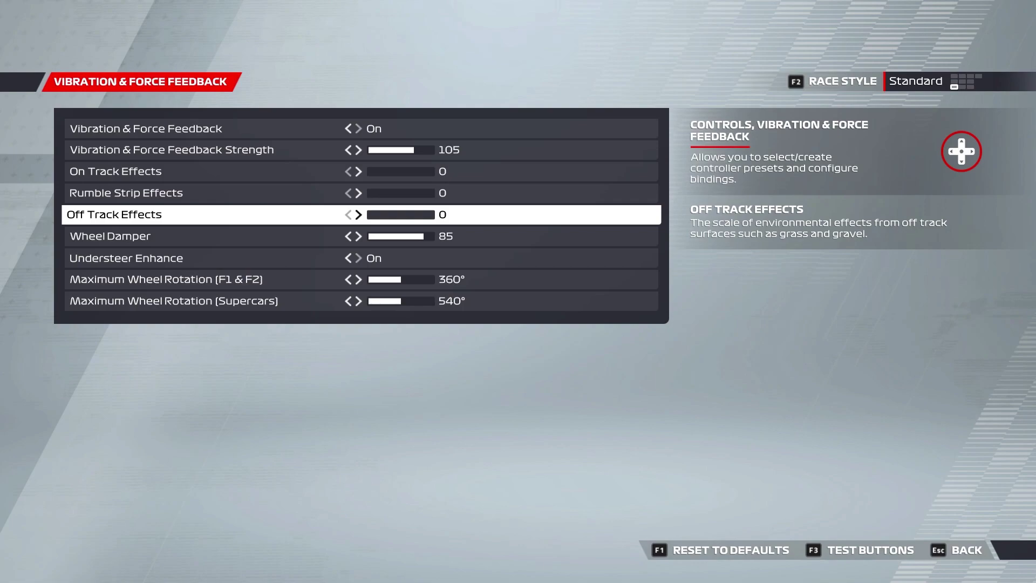
key(Down)
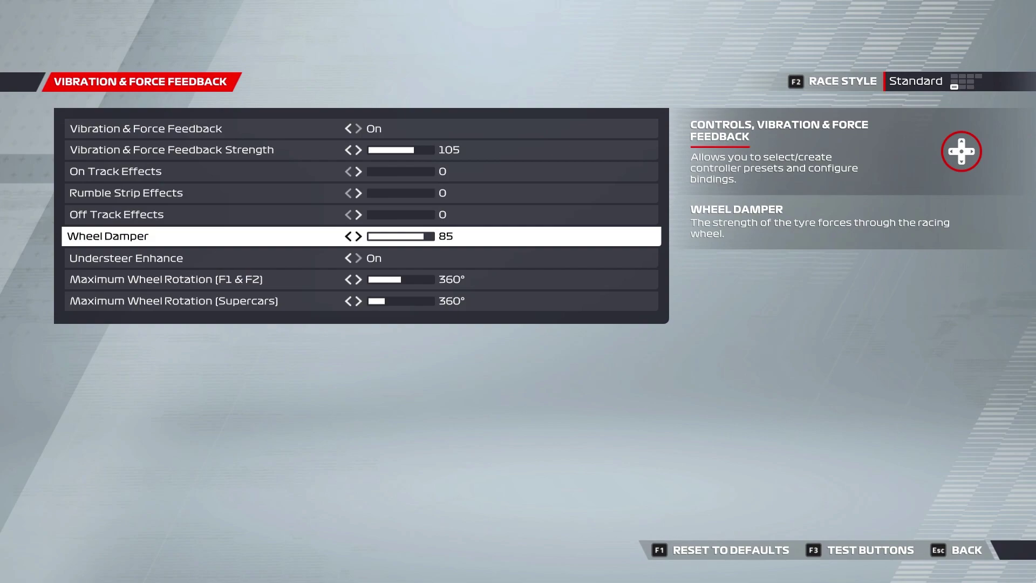
key(Down)
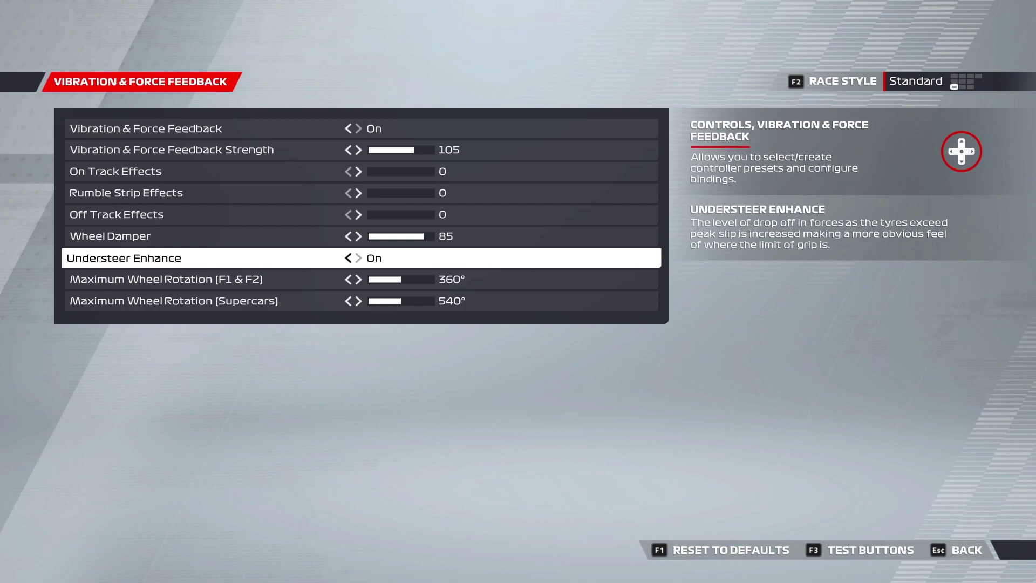
key(Down)
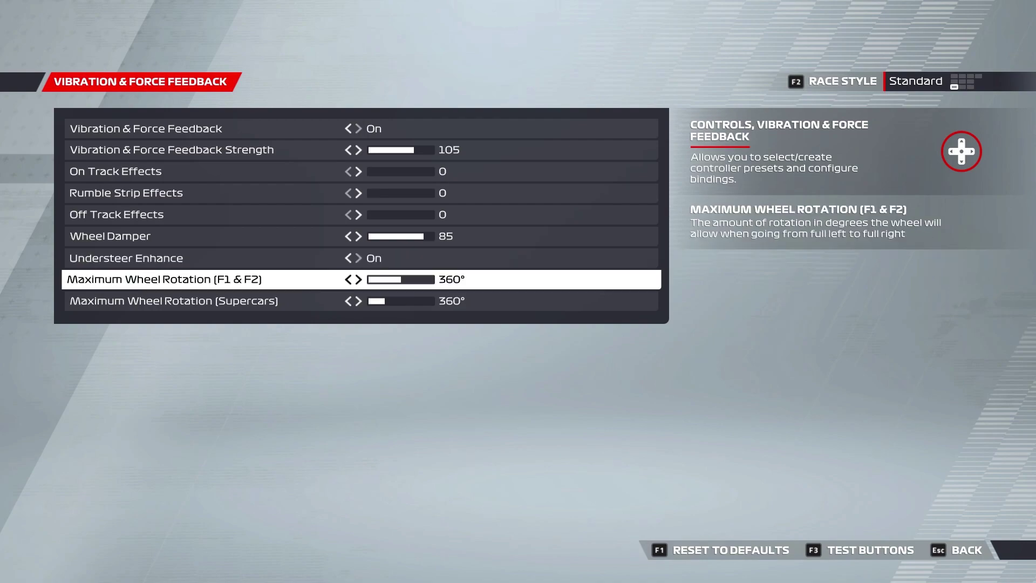